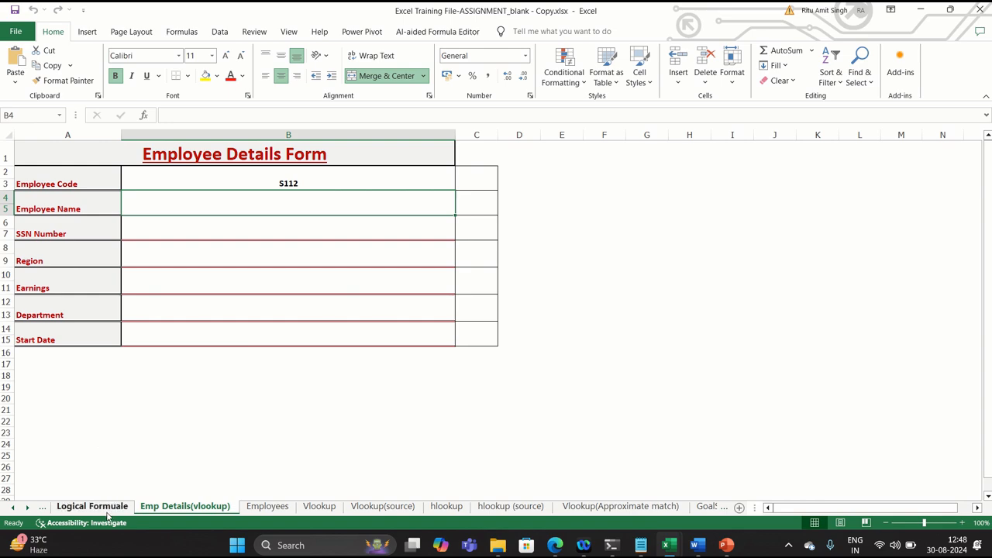
Compare the form with the Employees data sheet, then start a VLOOKUP function in the Employee Name cell
{"action": "left_click", "coordinate": [269, 505]}
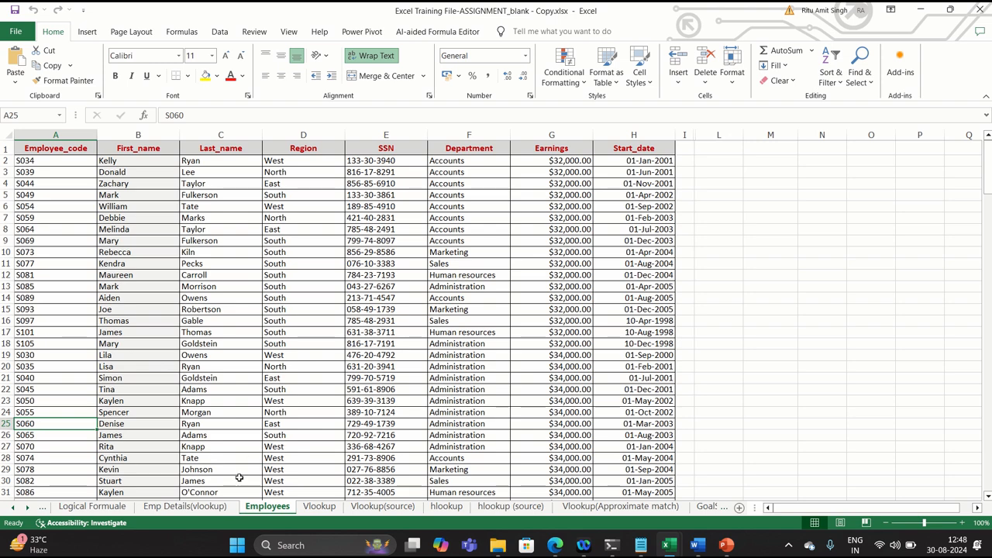
{"action": "left_click", "coordinate": [223, 510]}
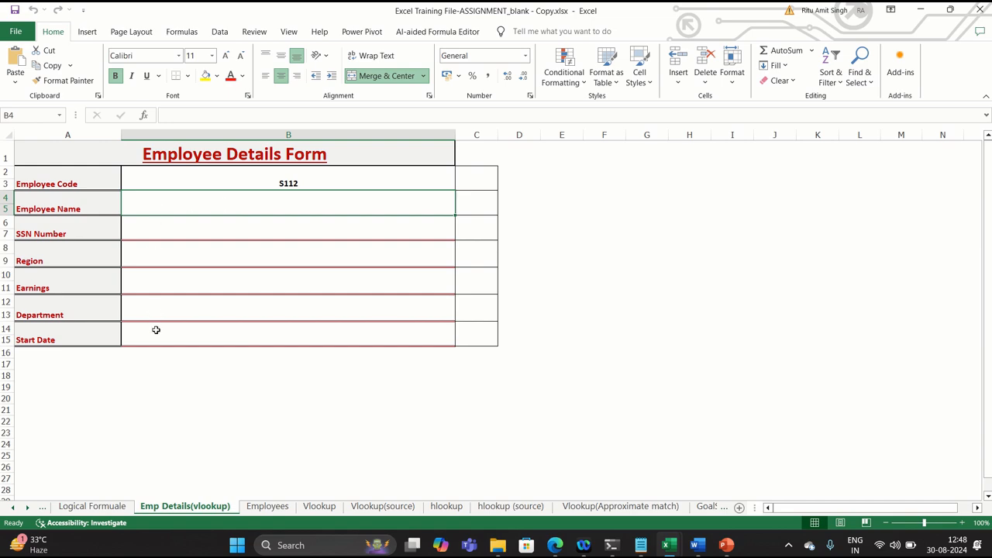
{"action": "left_click", "coordinate": [268, 507]}
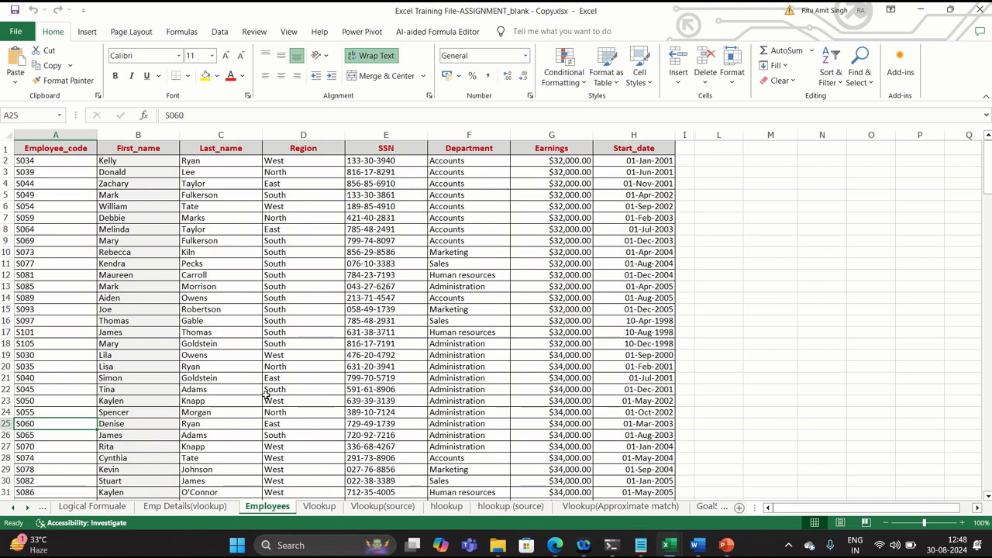
{"action": "left_click", "coordinate": [194, 508]}
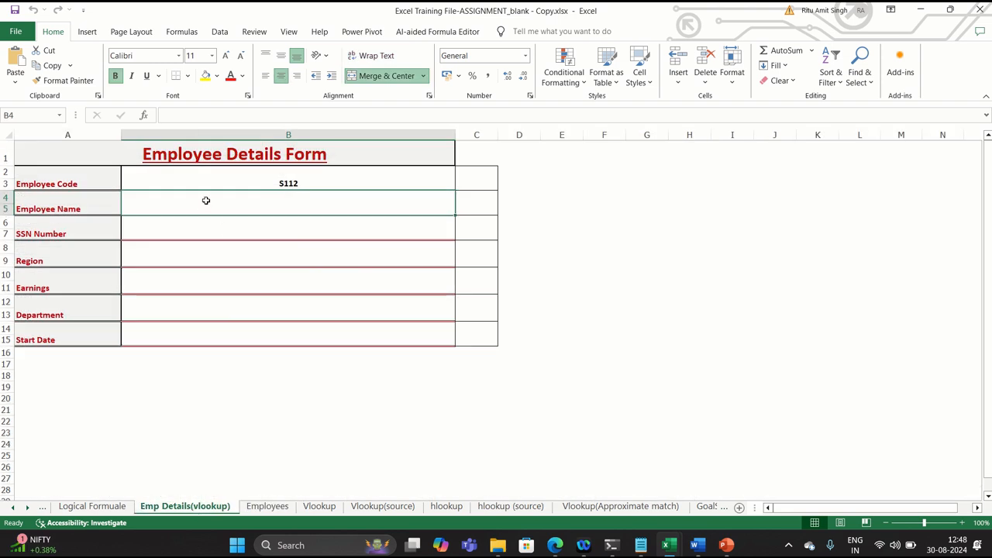
{"action": "left_click", "coordinate": [181, 33]}
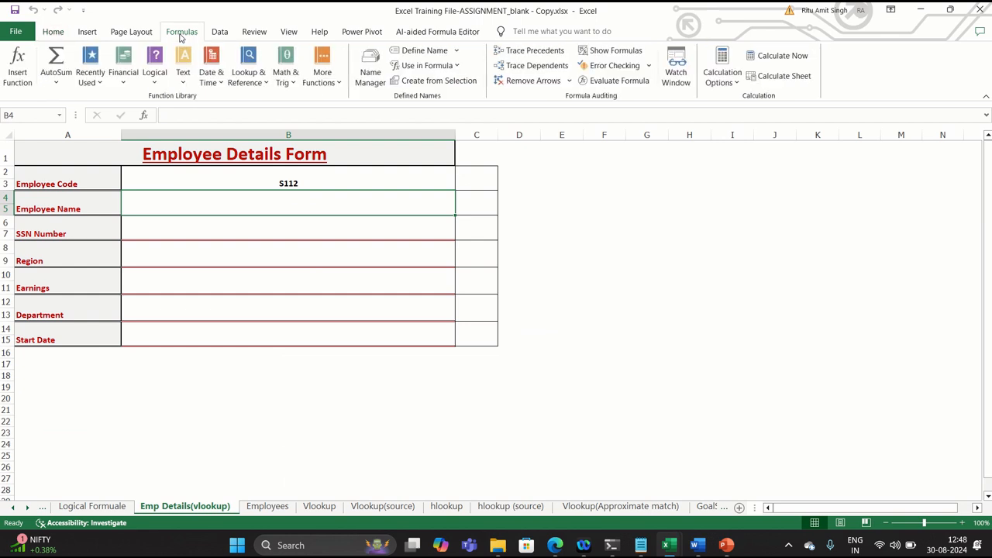
{"action": "left_click", "coordinate": [258, 80]}
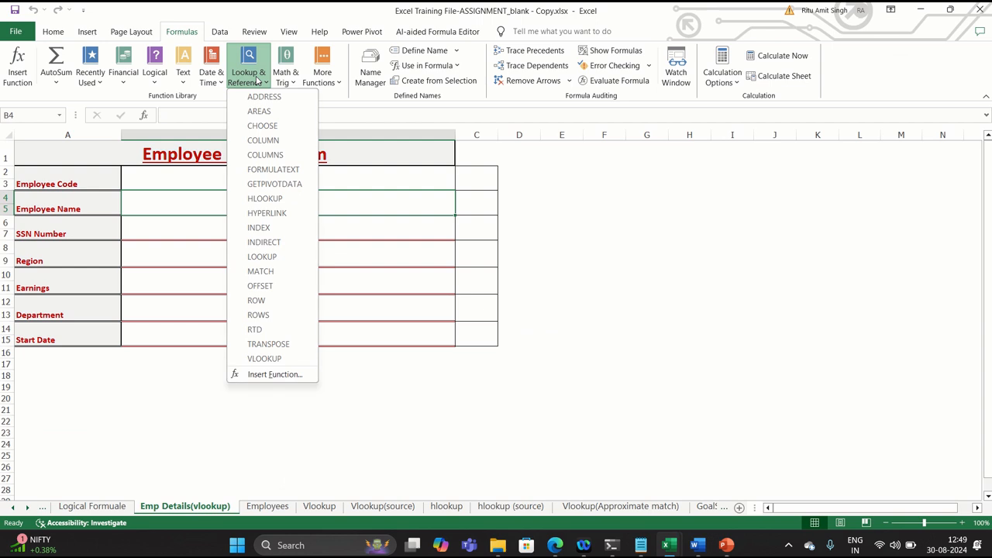
{"action": "left_click", "coordinate": [245, 363]}
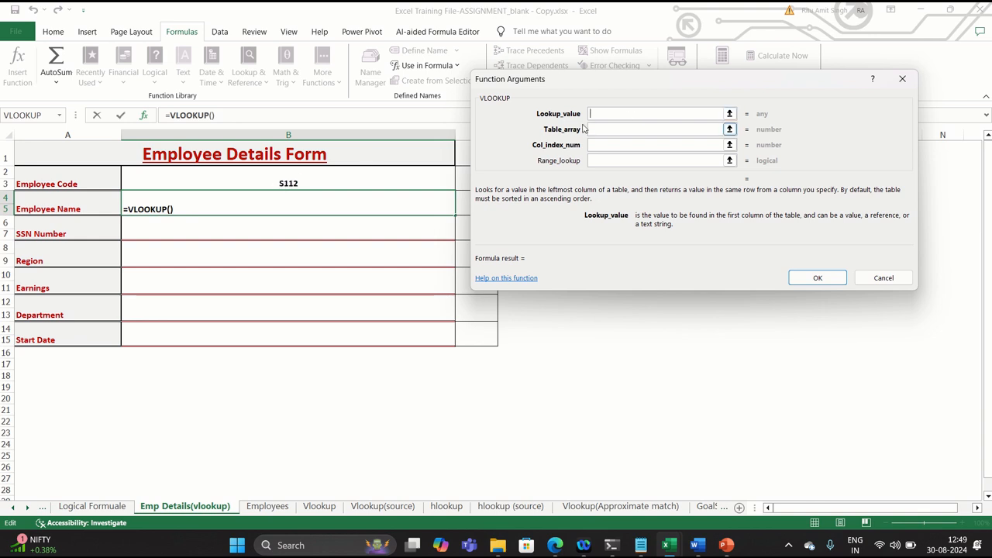
Set the lookup value to the employee code cell B2 and the table array to columns A:H of the Employees sheet
{"action": "left_click", "coordinate": [301, 174]}
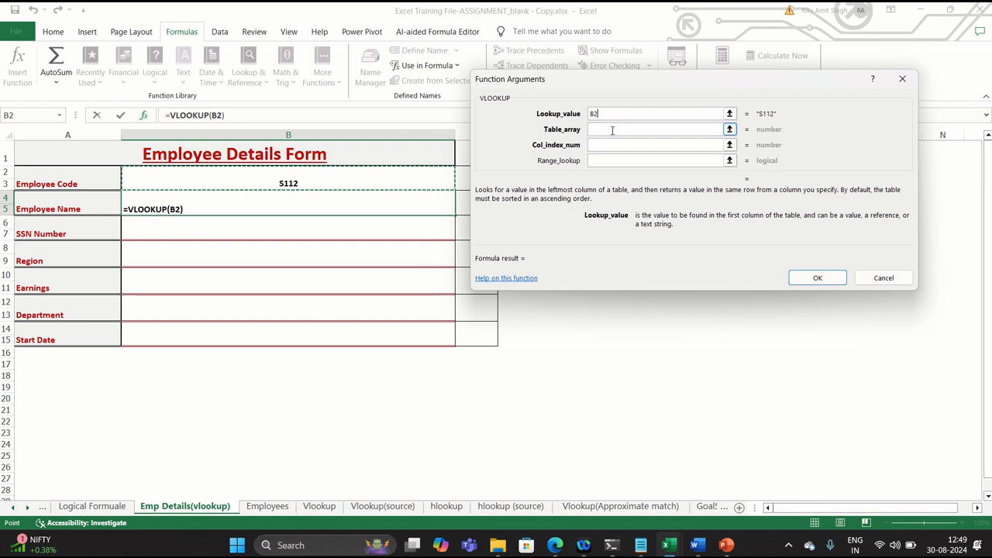
{"action": "left_click", "coordinate": [613, 130]}
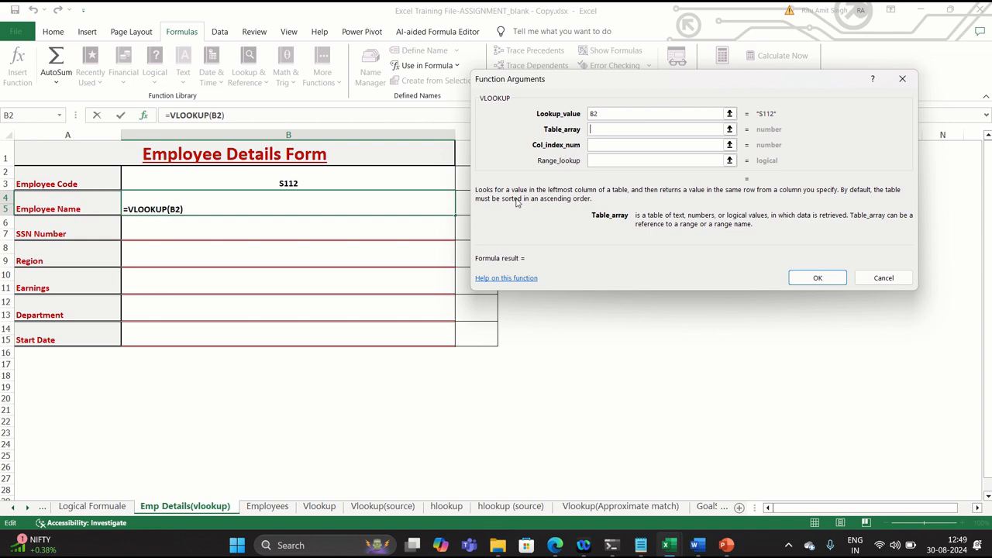
{"action": "left_click", "coordinate": [268, 506]}
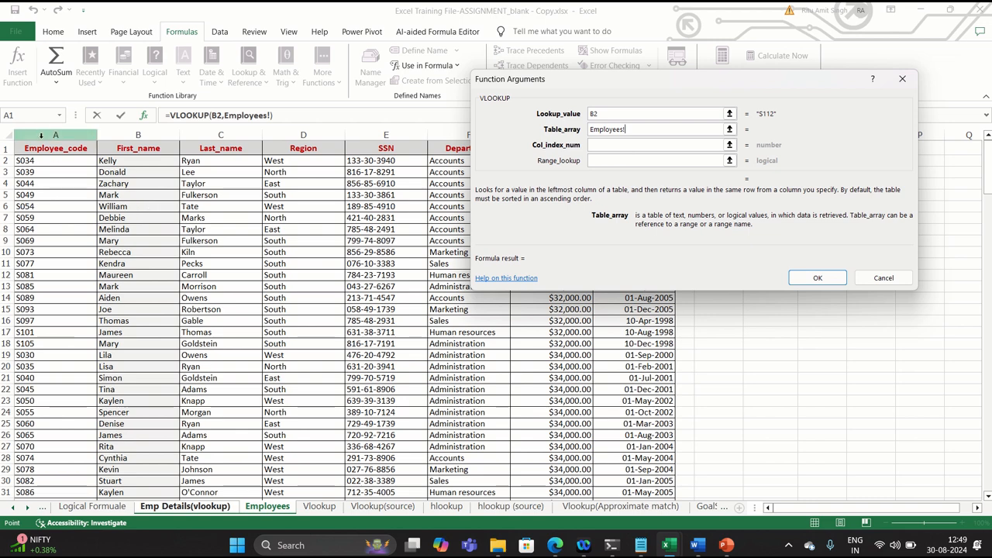
{"action": "left_click_drag", "start_coordinate": [41, 135], "coordinate": [597, 152]}
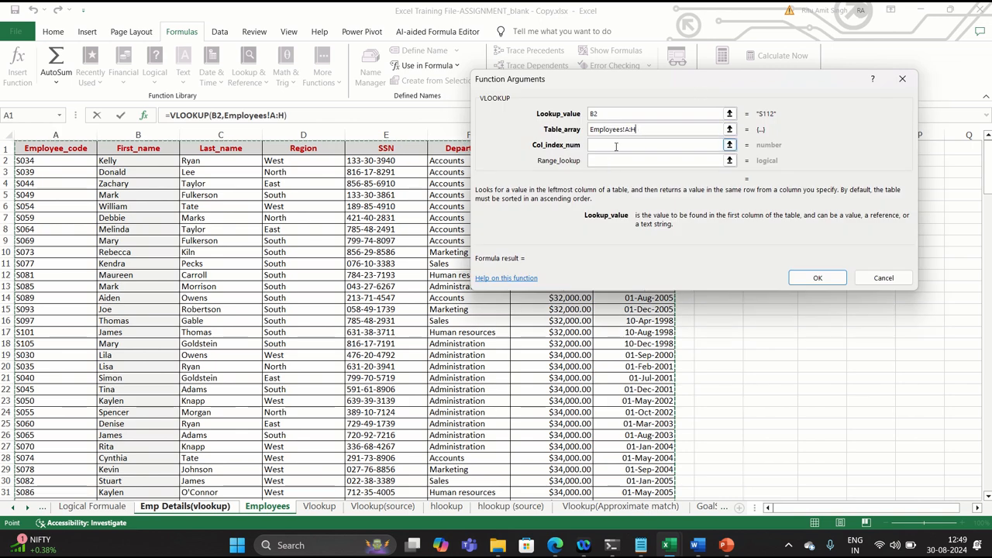
{"action": "left_click", "coordinate": [609, 147]}
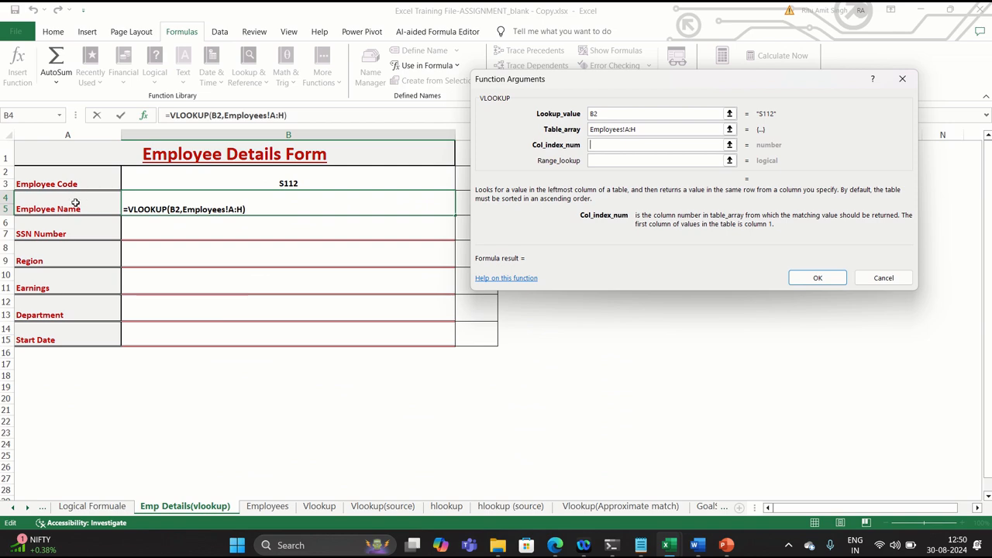
Set the column index number to 2 to return the first name
{"action": "left_click", "coordinate": [630, 129]}
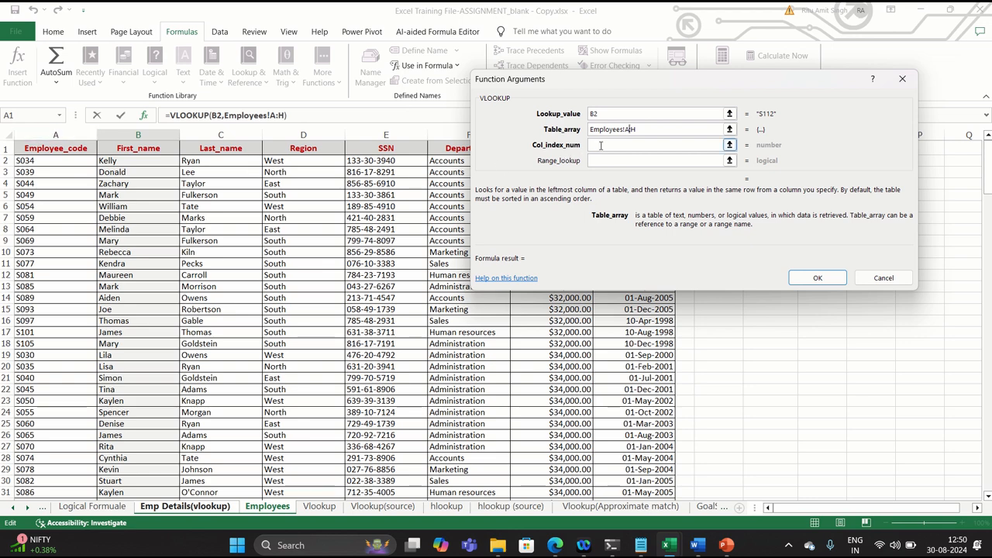
{"action": "left_click", "coordinate": [601, 144]}
{"action": "type", "text": "2"}
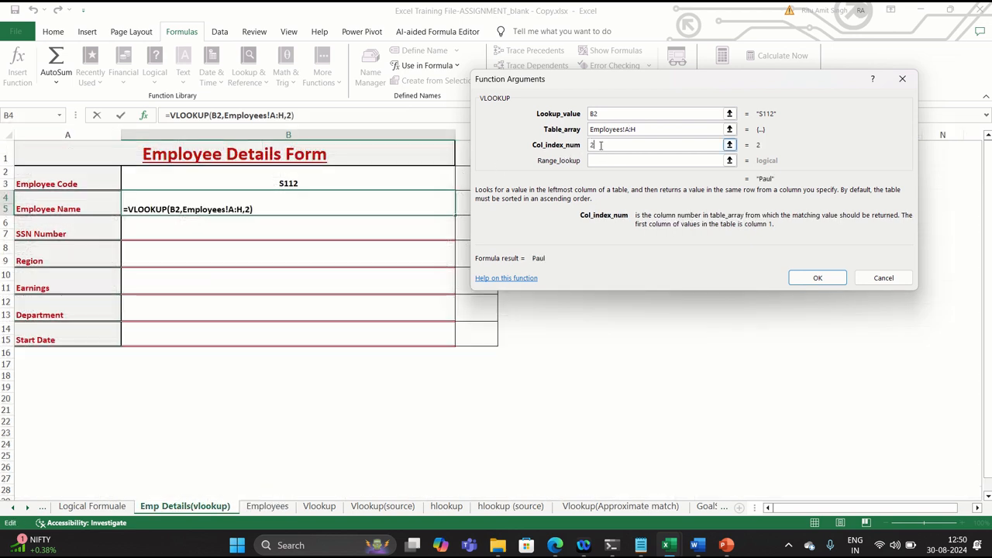
{"action": "left_click", "coordinate": [589, 161]}
{"action": "left_click", "coordinate": [619, 162]}
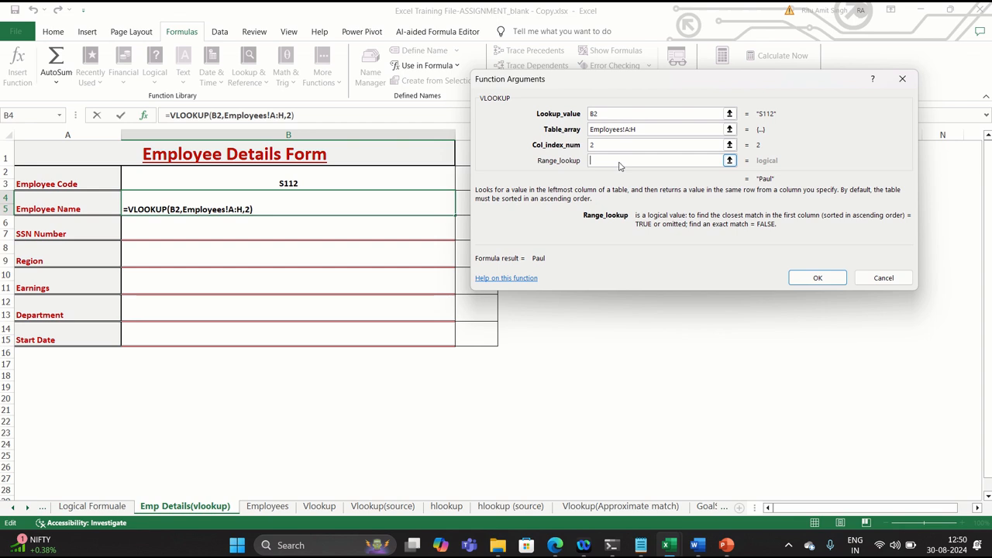
{"action": "left_click", "coordinate": [604, 115]}
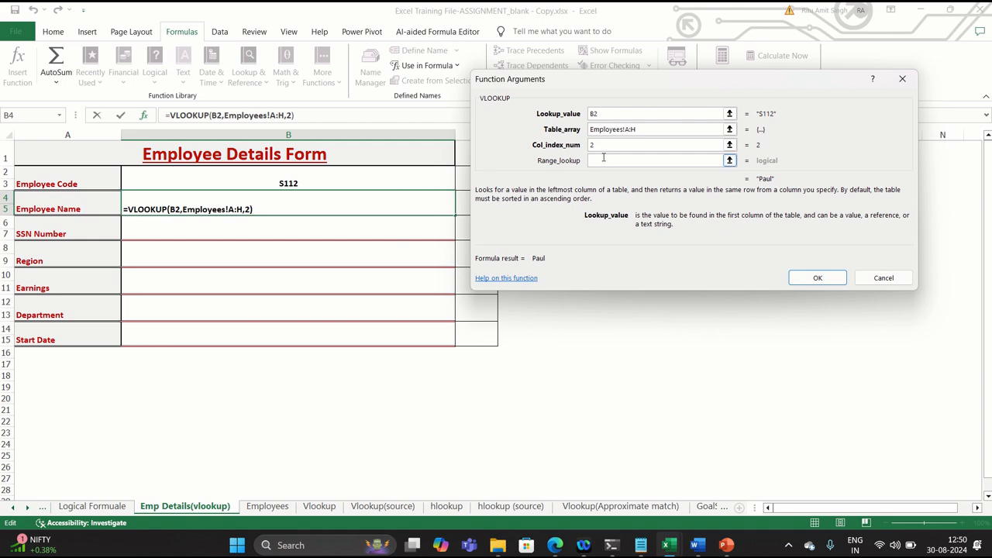
{"action": "left_click", "coordinate": [698, 129]}
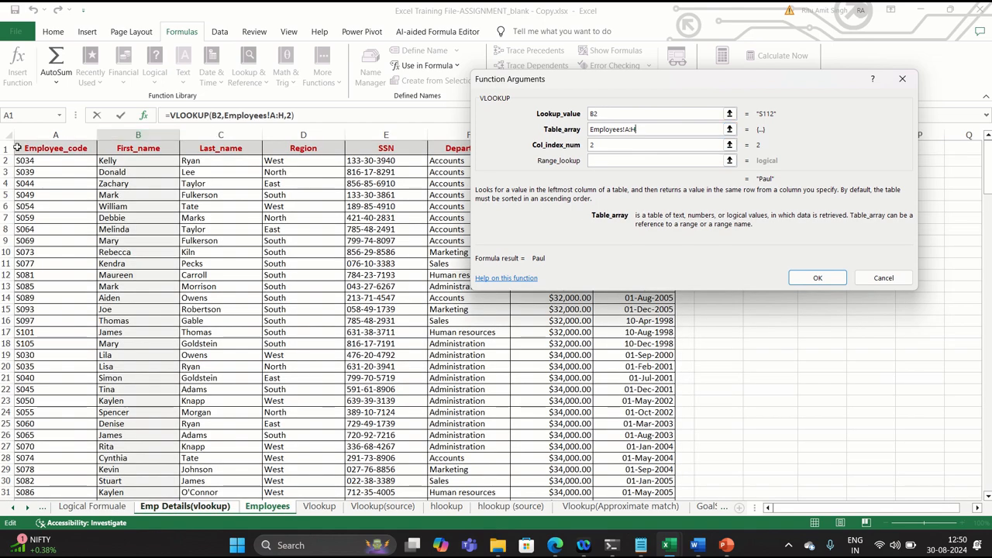
Add cell A1 to the table array by mistake, delete it, and reselect columns A:H of the Employees sheet
{"action": "left_click", "coordinate": [17, 147]}
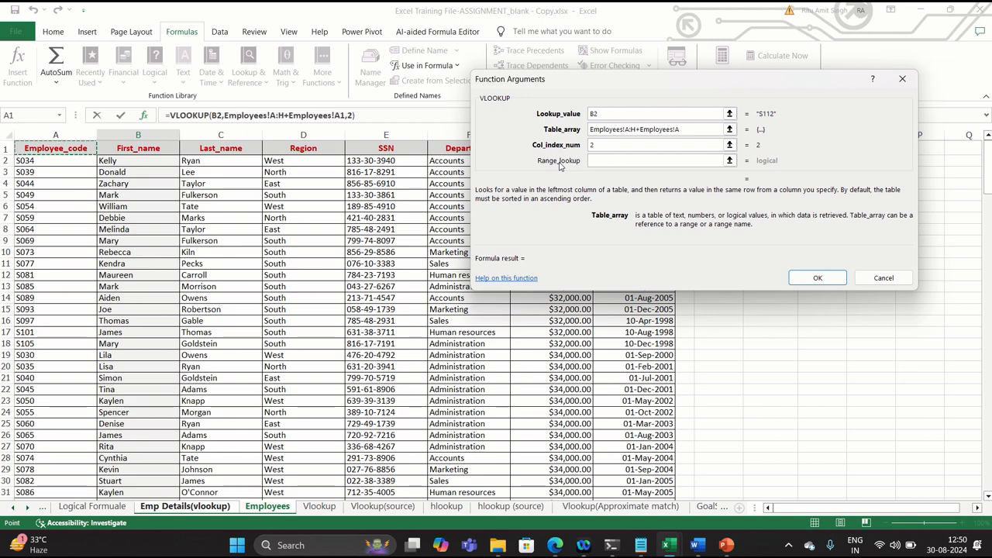
{"action": "key", "text": "BackSpace"}
{"action": "key", "text": "BackSpace"}
{"action": "key", "text": "BackSpace"}
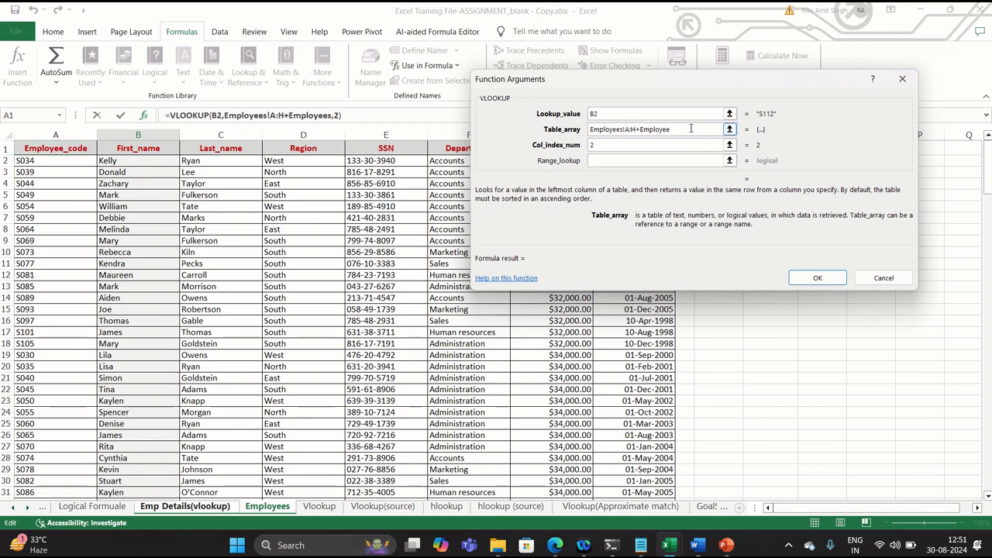
{"action": "key", "text": "BackSpace"}
{"action": "key", "text": "BackSpace"}
{"action": "key", "text": "BackSpace"}
{"action": "key", "text": "BackSpace"}
{"action": "key", "text": "BackSpace"}
{"action": "key", "text": "BackSpace"}
{"action": "key", "text": "BackSpace"}
{"action": "key", "text": "BackSpace"}
{"action": "key", "text": "BackSpace"}
{"action": "key", "text": "BackSpace"}
{"action": "key", "text": "BackSpace"}
{"action": "key", "text": "BackSpace"}
{"action": "key", "text": "BackSpace"}
{"action": "key", "text": "BackSpace"}
{"action": "key", "text": "BackSpace"}
{"action": "key", "text": "BackSpace"}
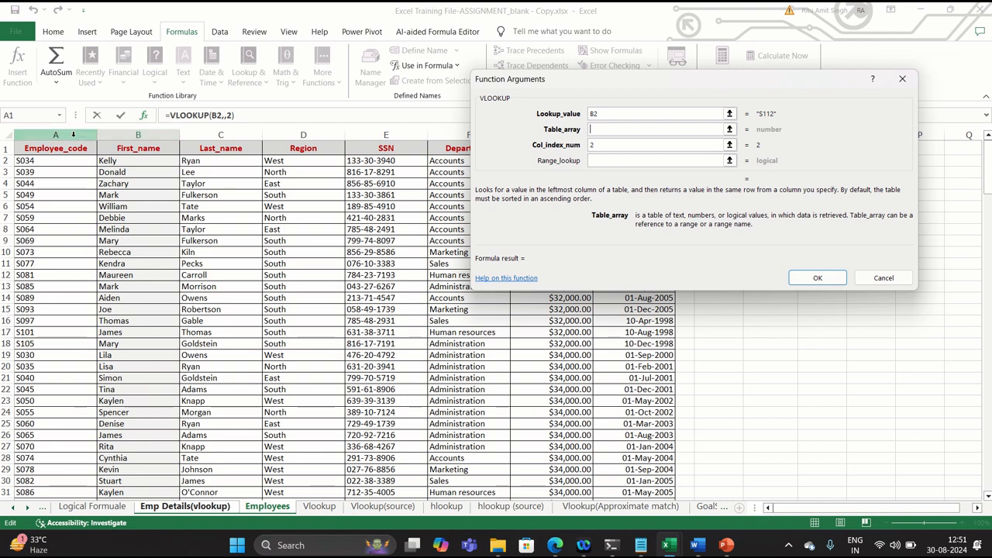
{"action": "left_click_drag", "start_coordinate": [74, 135], "coordinate": [636, 159]}
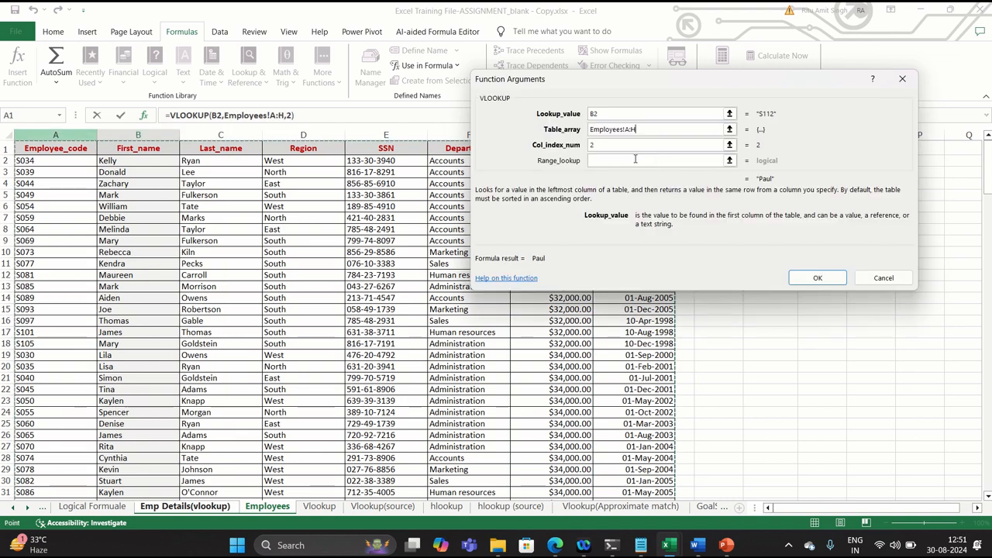
Set the range lookup to 0 for an exact match and finish the VLOOKUP formula
{"action": "left_click", "coordinate": [600, 160]}
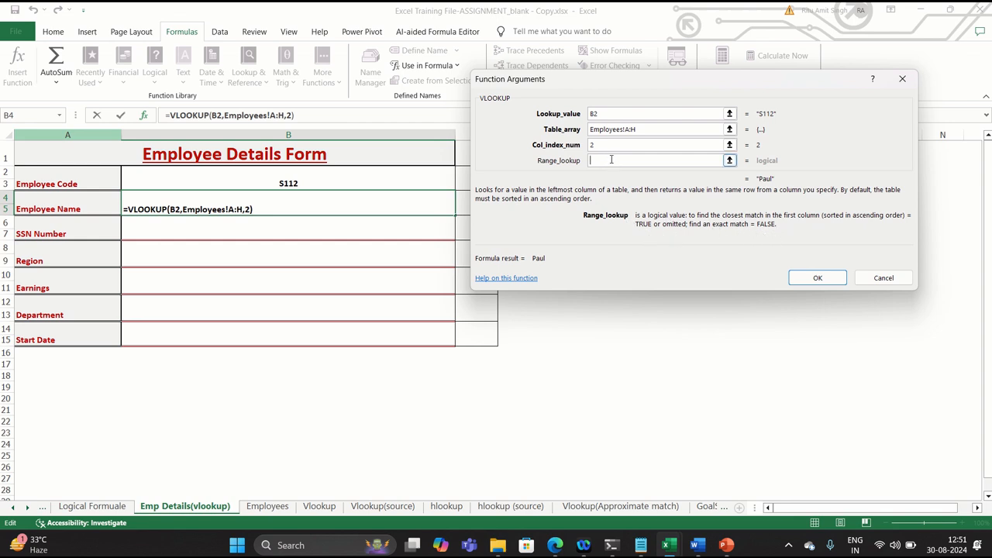
{"action": "type", "text": "0"}
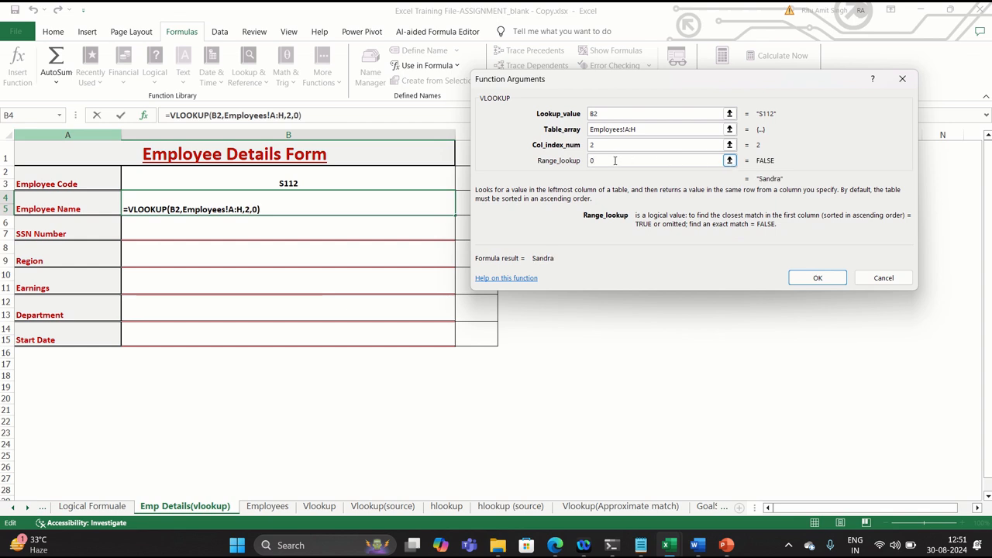
{"action": "left_click", "coordinate": [808, 278]}
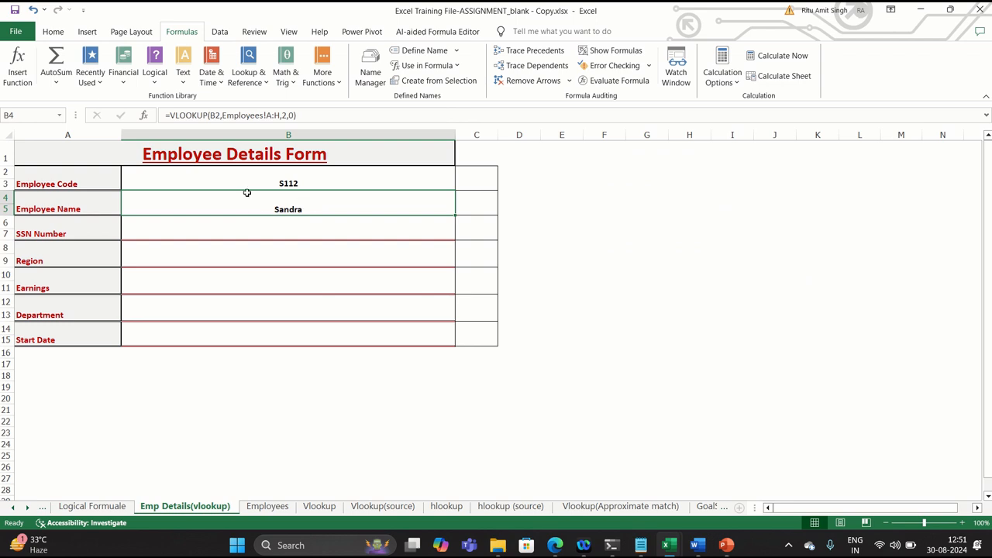
{"action": "left_click", "coordinate": [283, 175]}
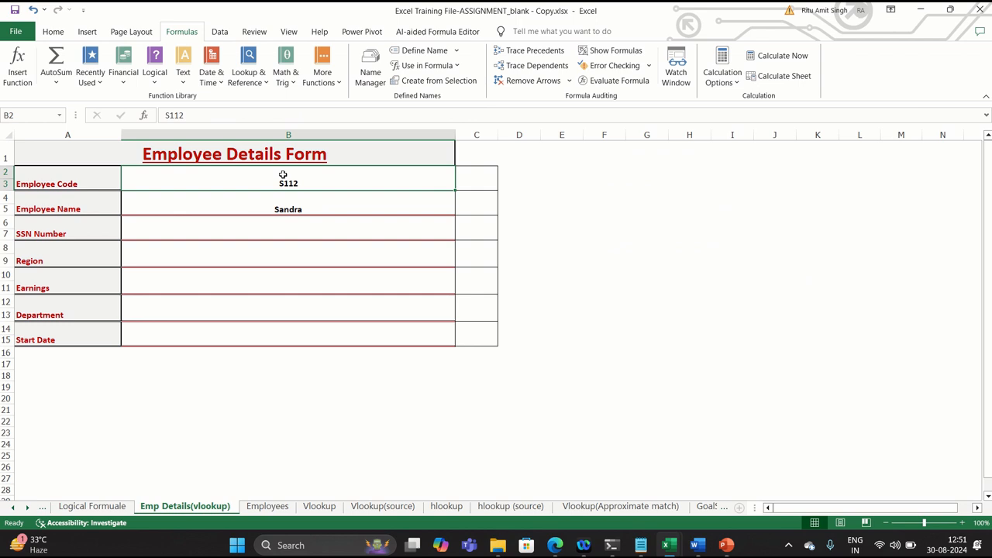